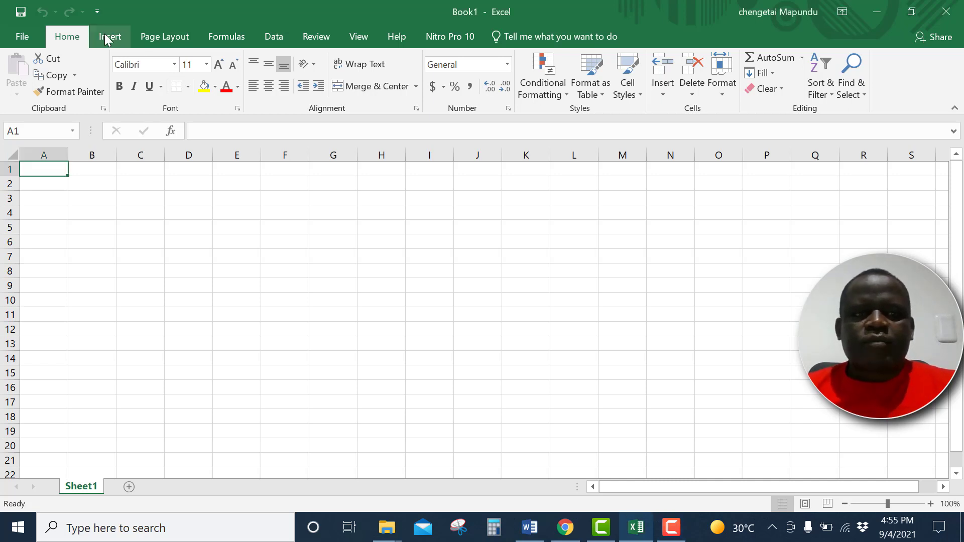
Browse the Insert, Page Layout, Formulas, Home and Data tabs, ending on Formulas
left_click(107, 39)
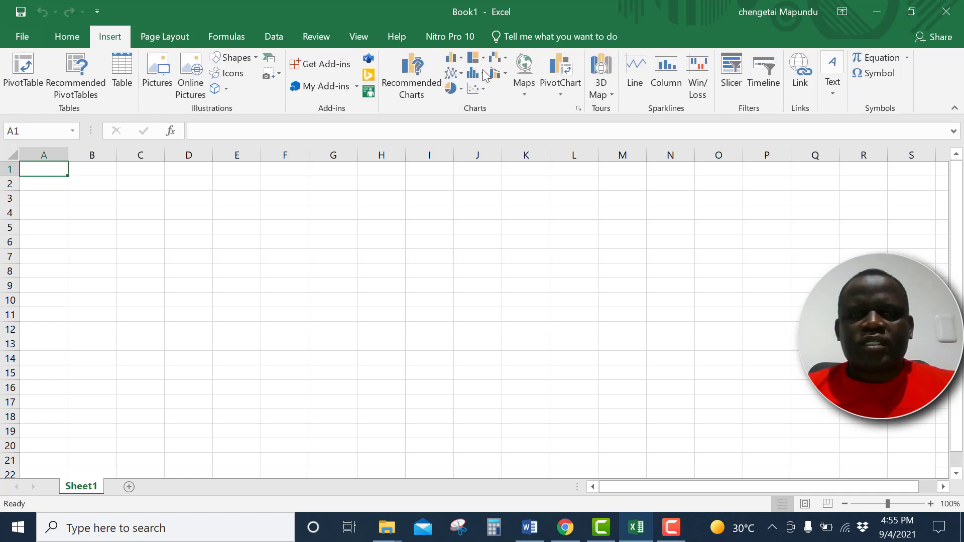
left_click(166, 37)
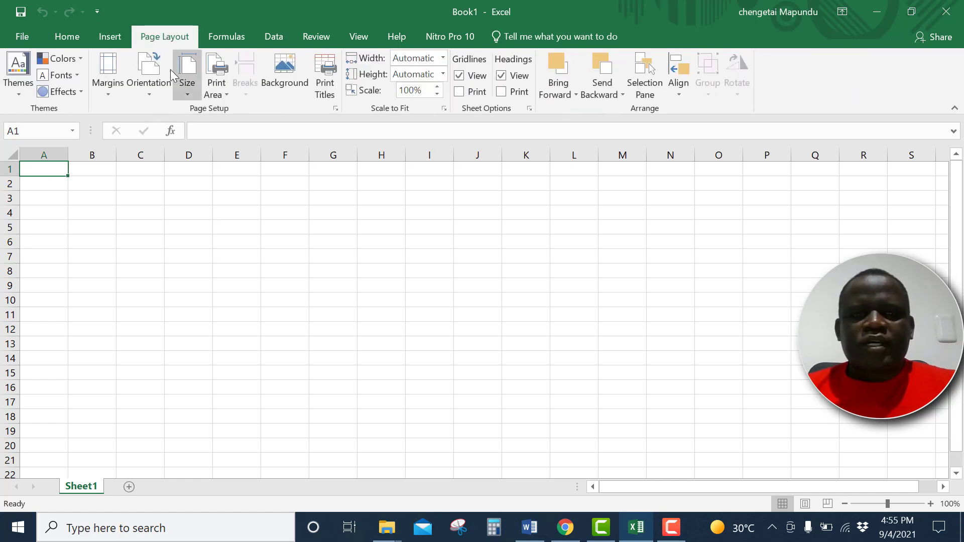
left_click(230, 38)
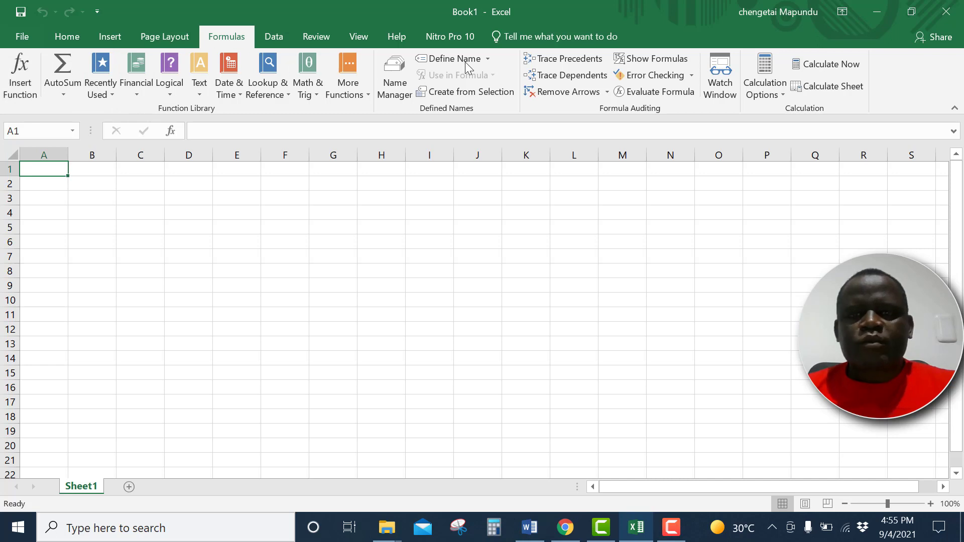
left_click(81, 35)
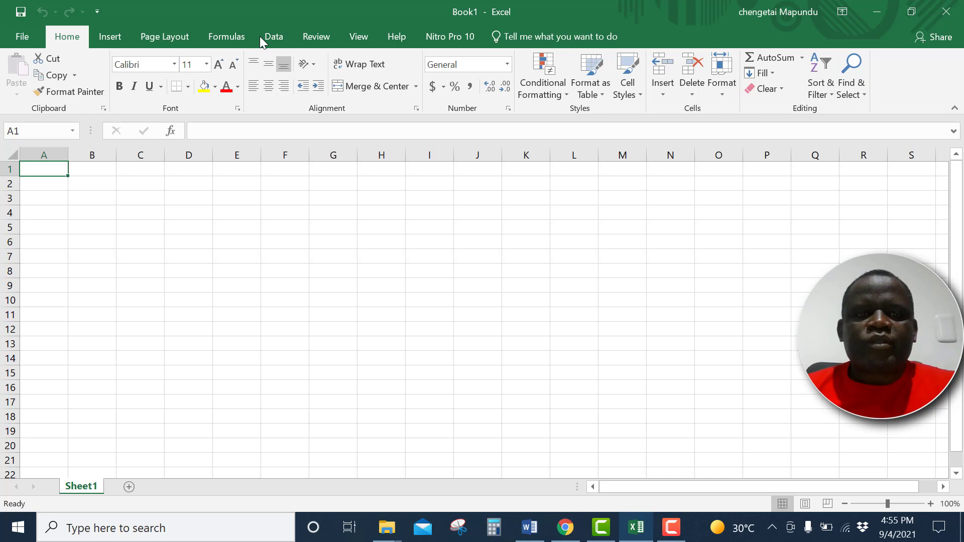
left_click(274, 37)
left_click(234, 39)
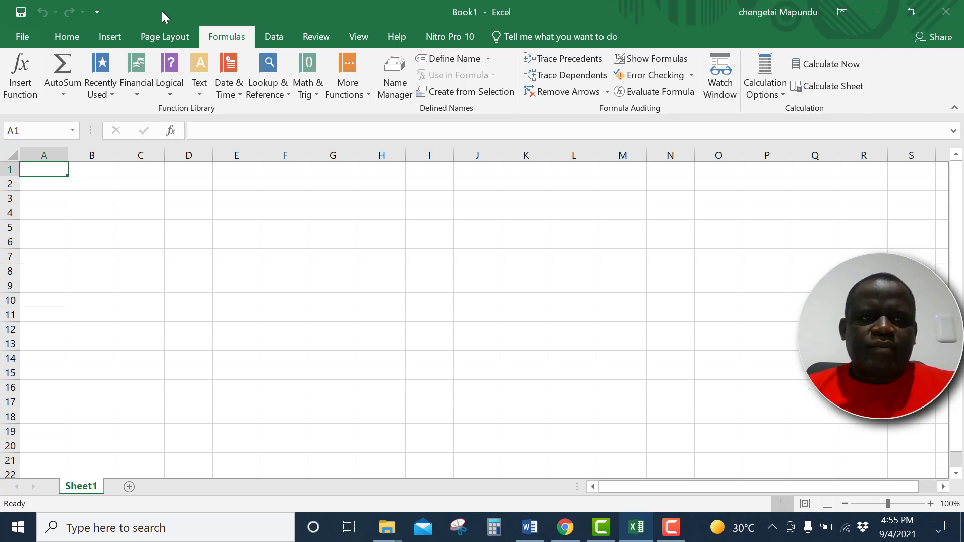
Add the Insert tab's Pictures command to the quick access toolbar
left_click(97, 11)
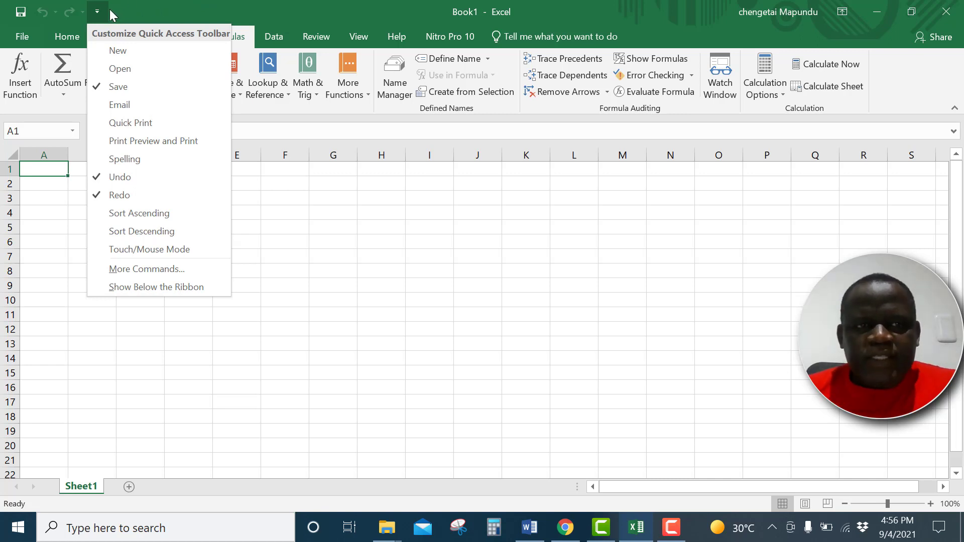
left_click(97, 12)
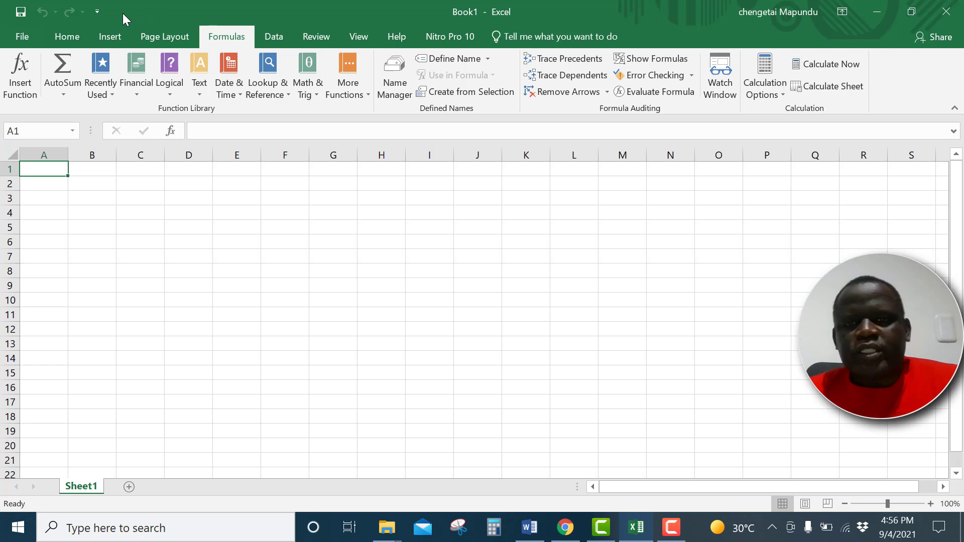
left_click(69, 36)
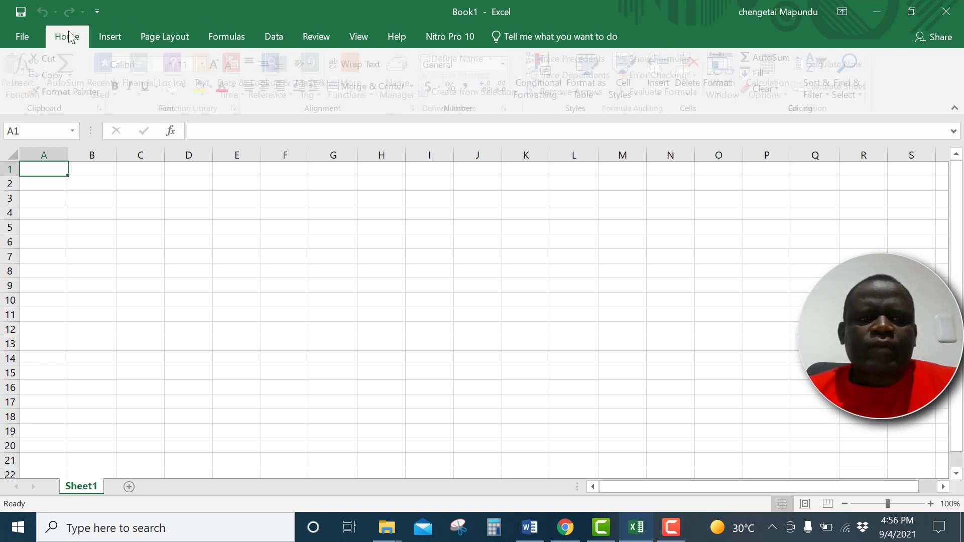
left_click(103, 35)
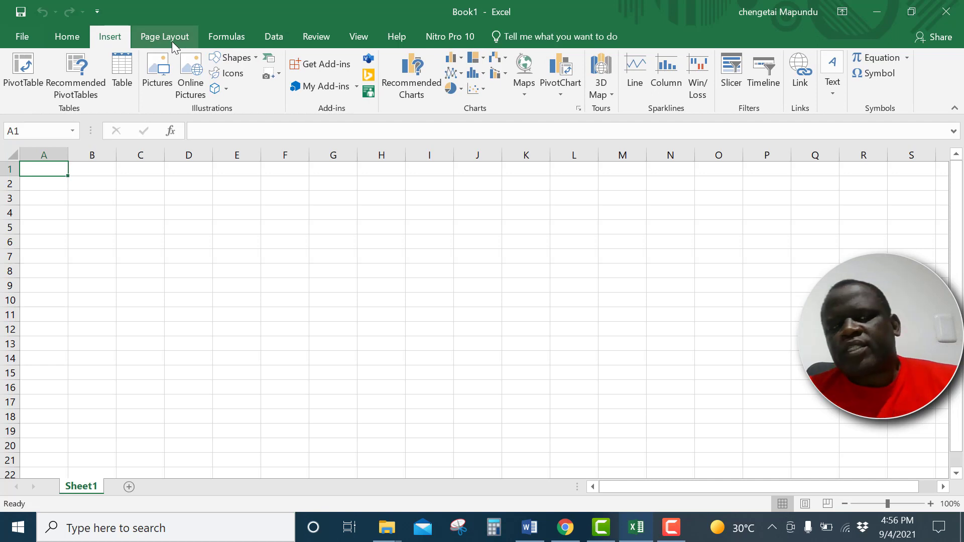
right_click(160, 70)
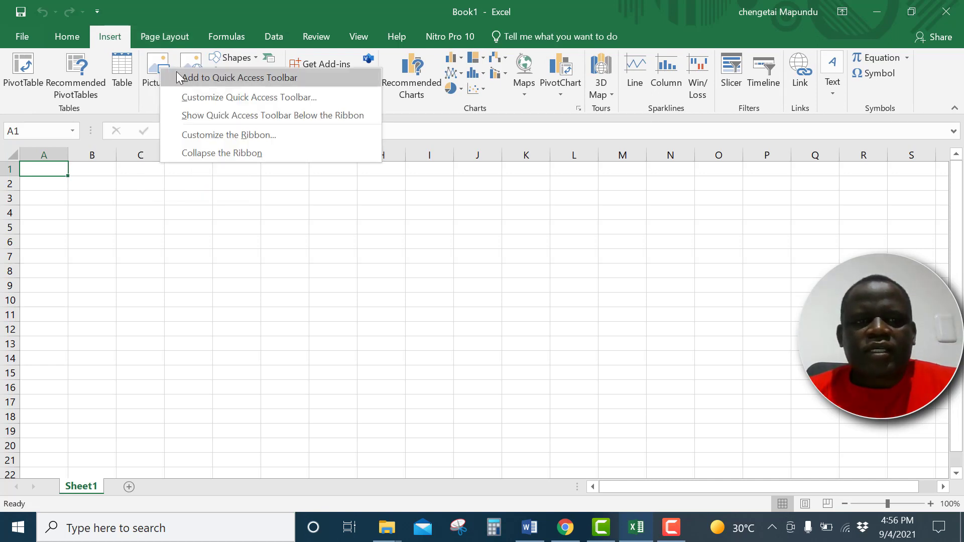
left_click(217, 78)
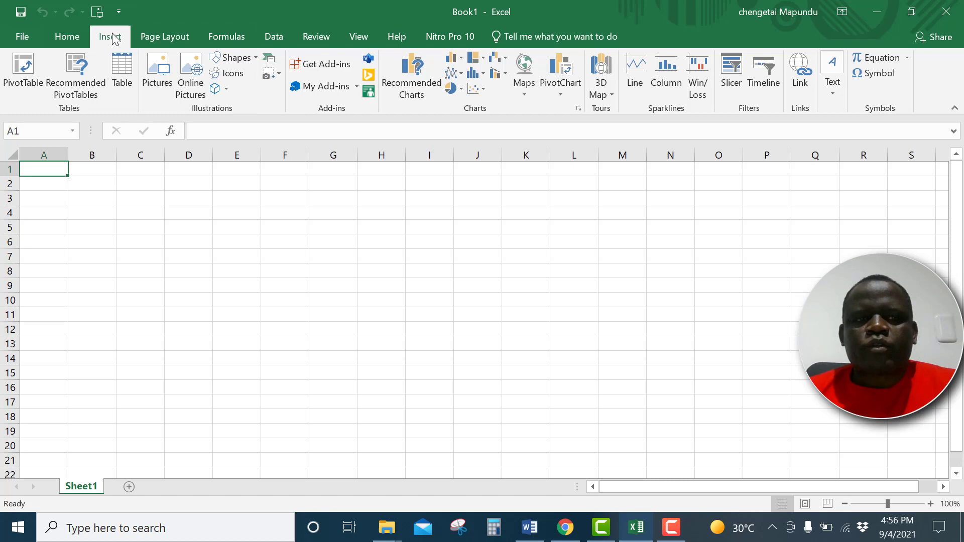
Test the new Pictures shortcut from Home, then cancel the Insert Picture dialog
left_click(70, 37)
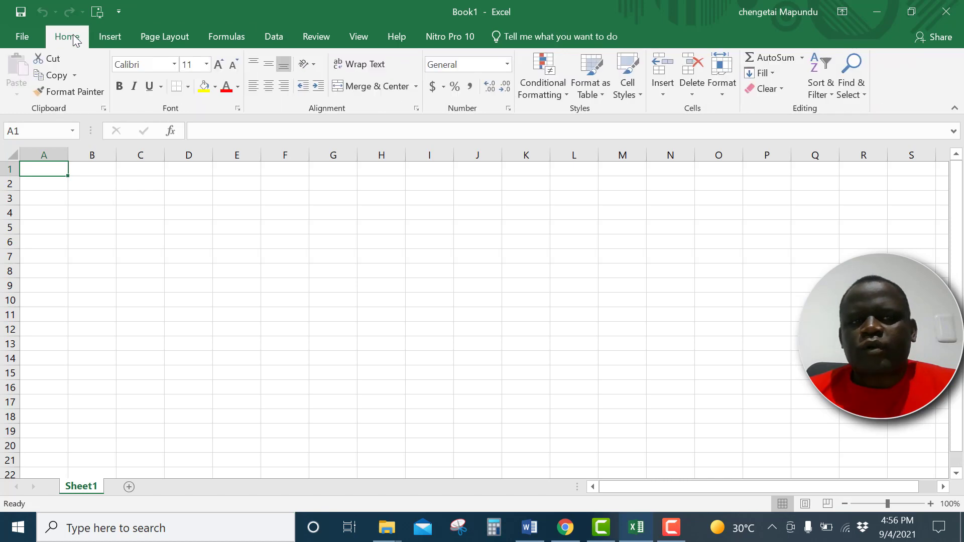
left_click(98, 13)
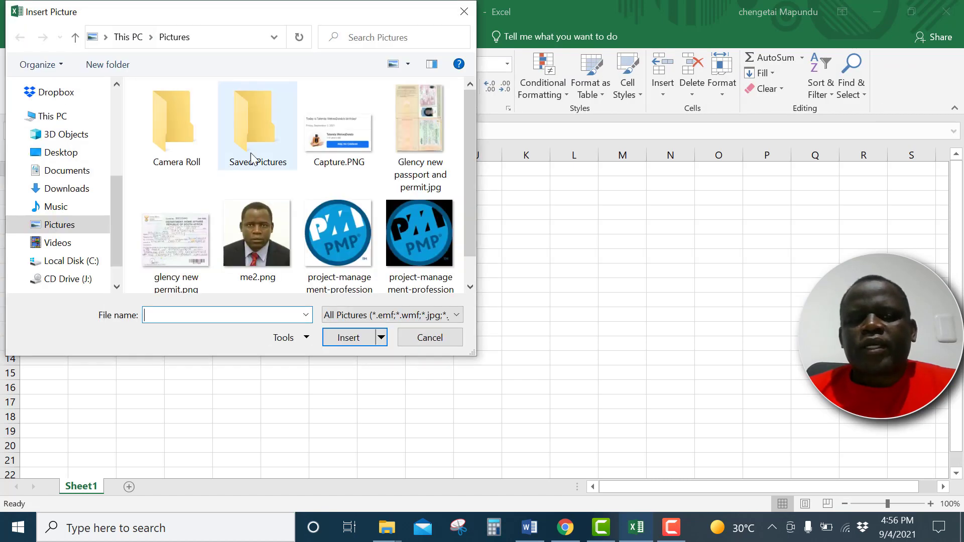
left_click(431, 338)
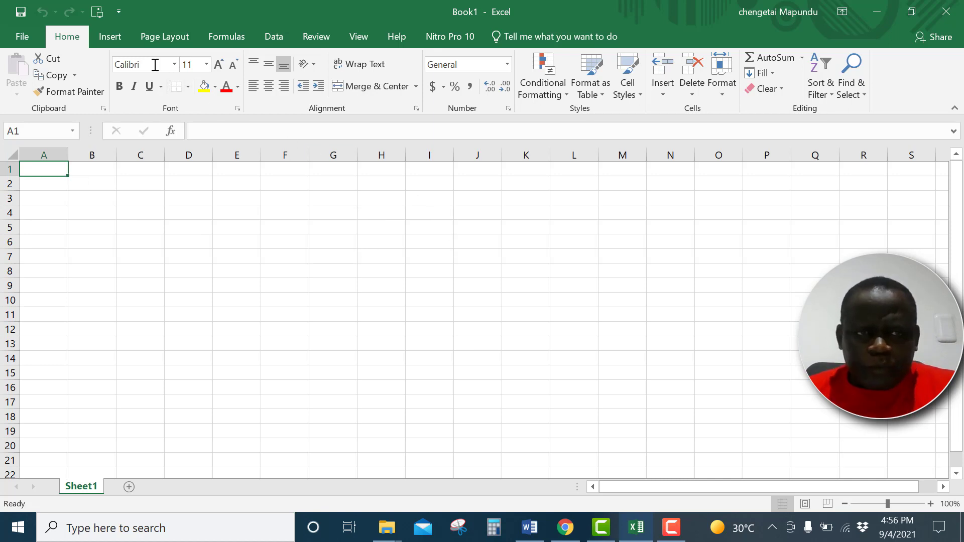
Remove the Pictures icon from the quick access toolbar through its right-click menu
right_click(96, 16)
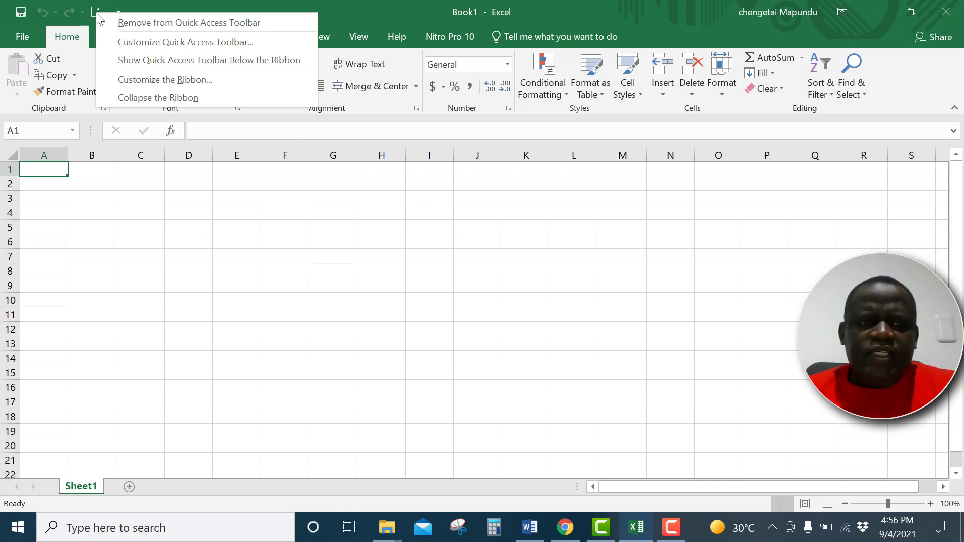
left_click(159, 21)
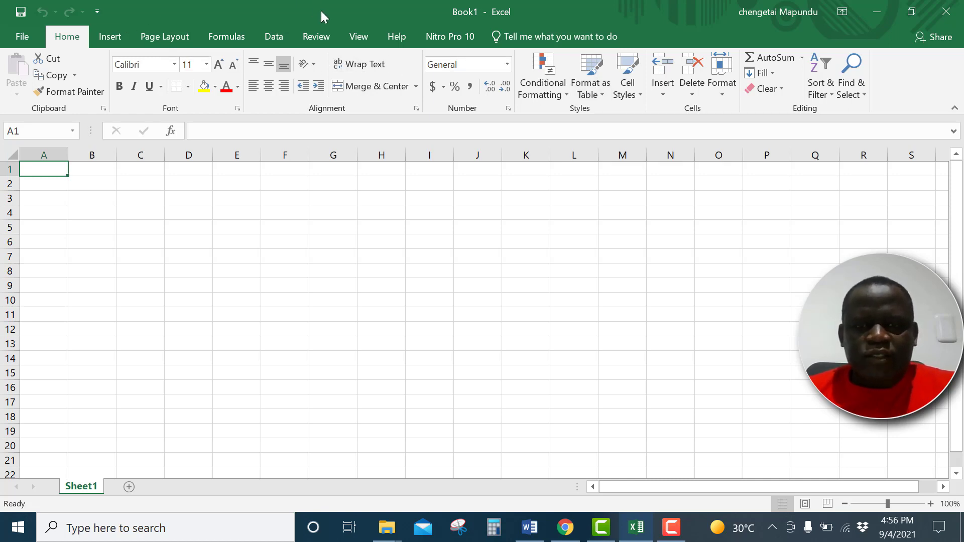
Tick New, Open, Quick Print and Print Preview and Print in the toolbar dropdown
left_click(98, 11)
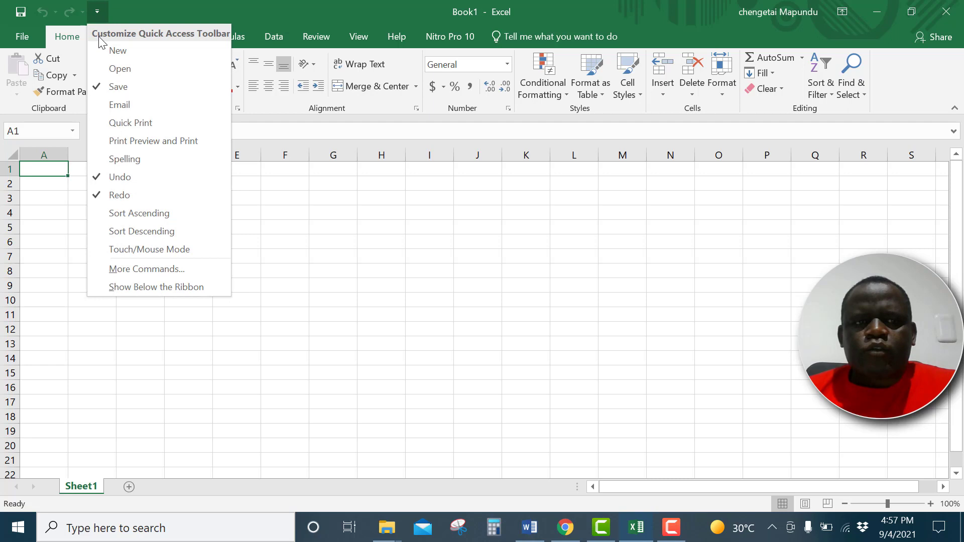
left_click(124, 52)
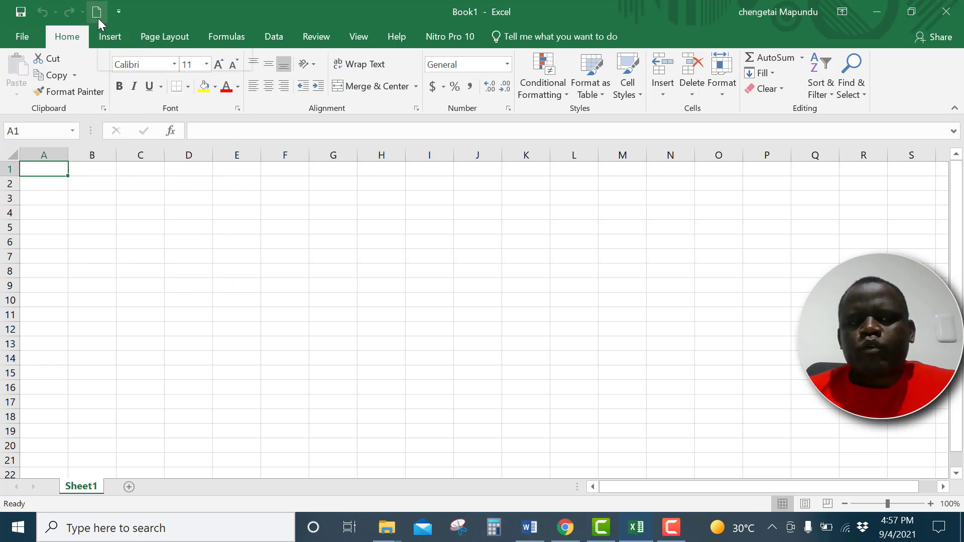
left_click(120, 10)
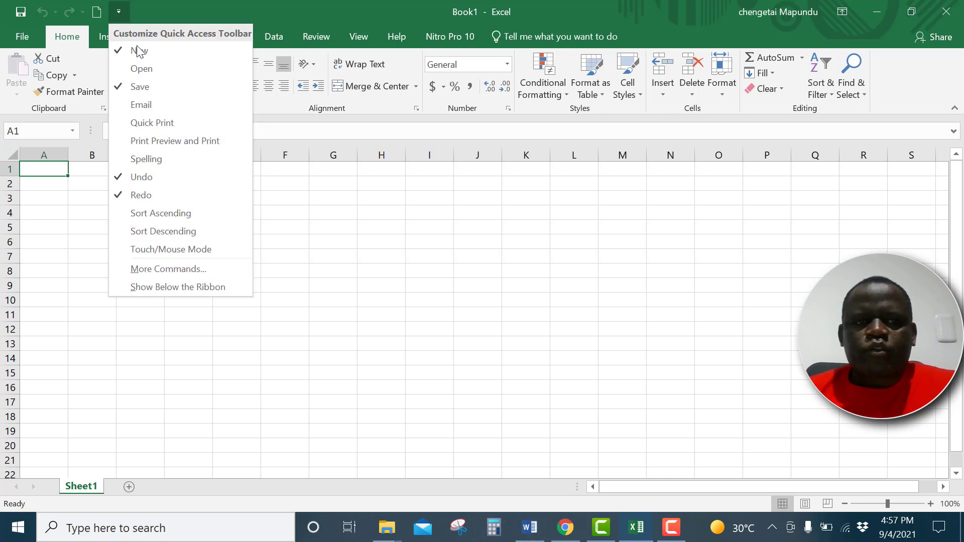
left_click(141, 66)
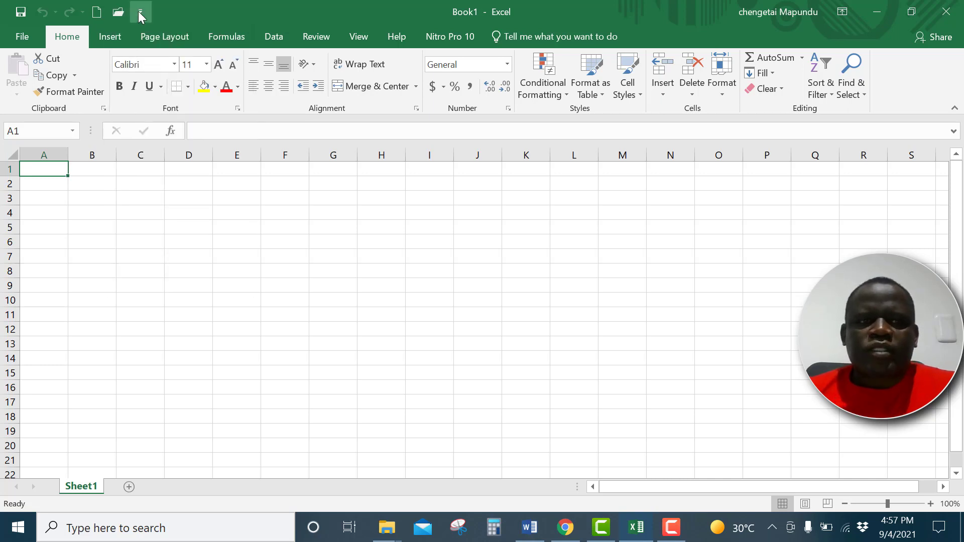
left_click(140, 11)
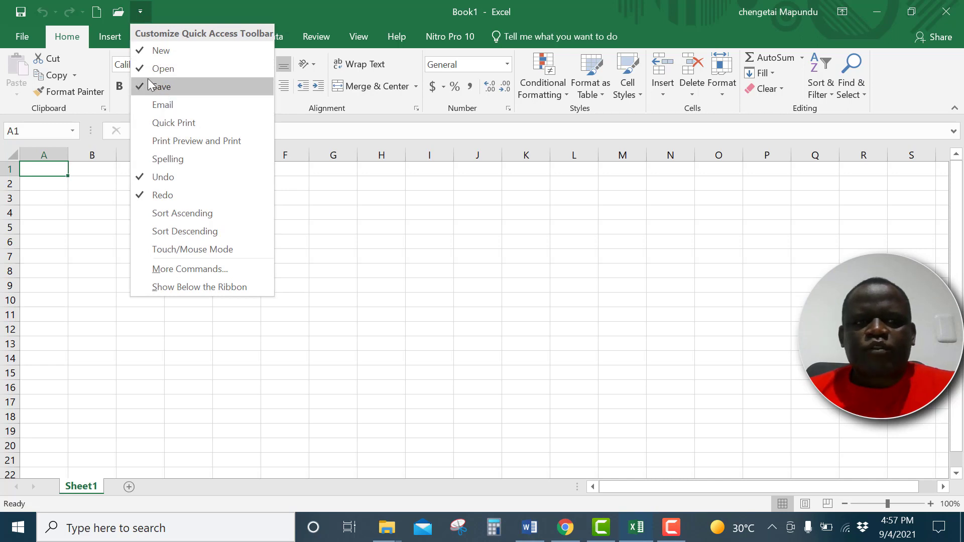
left_click(172, 123)
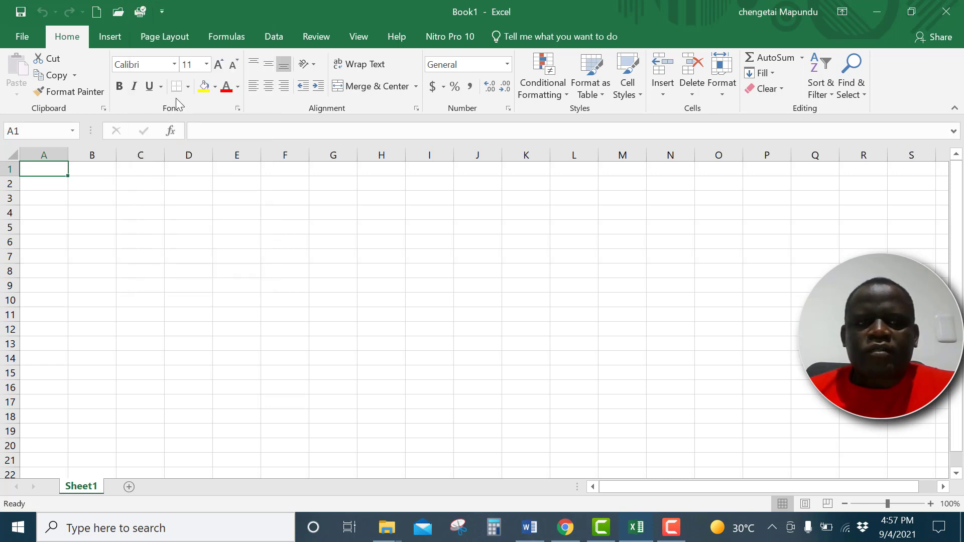
left_click(162, 12)
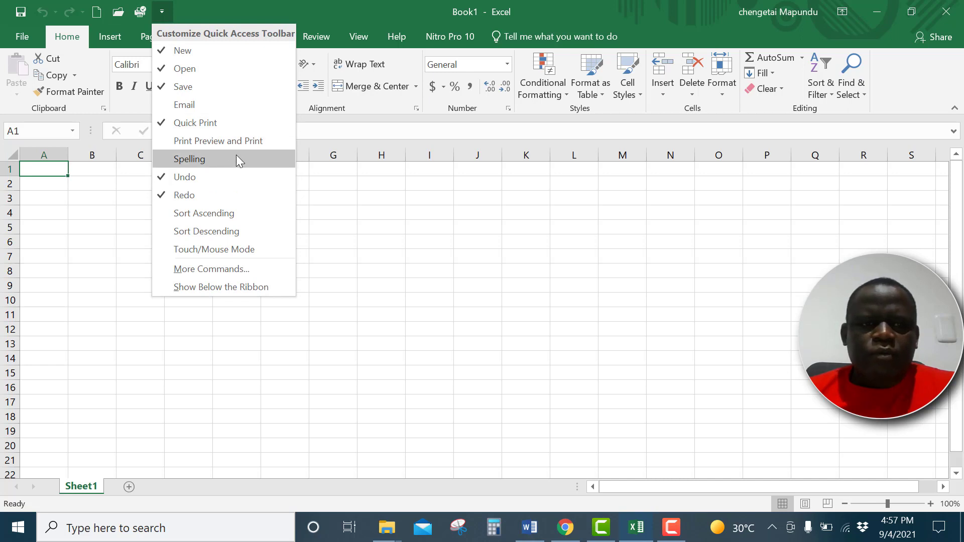
left_click(229, 141)
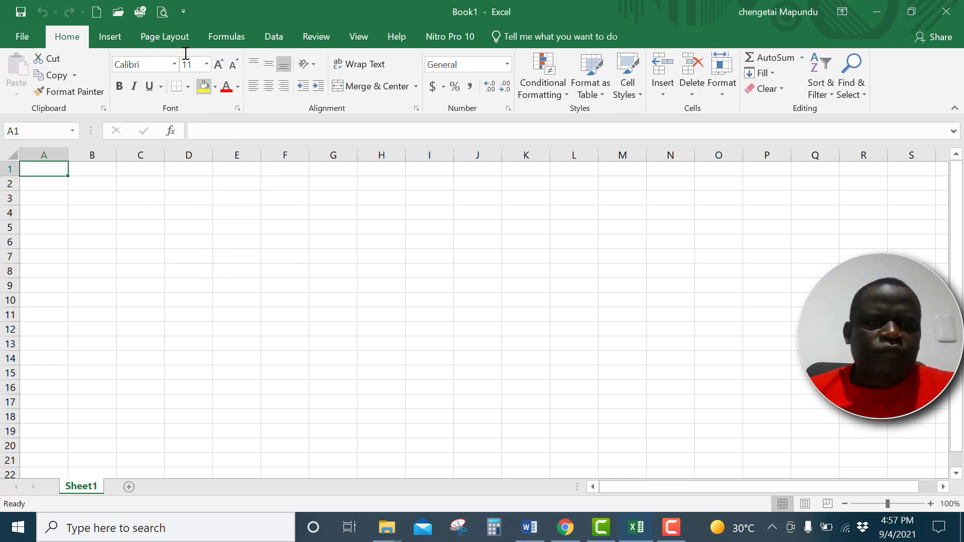
left_click(184, 8)
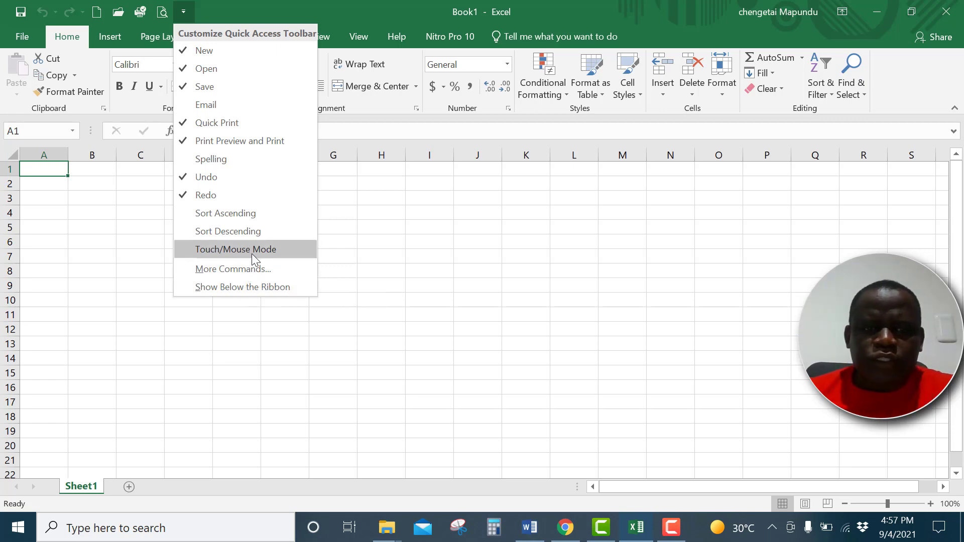
In Excel Options' Quick Access Toolbar page, add Borders to the toolbar list and confirm with OK
left_click(231, 270)
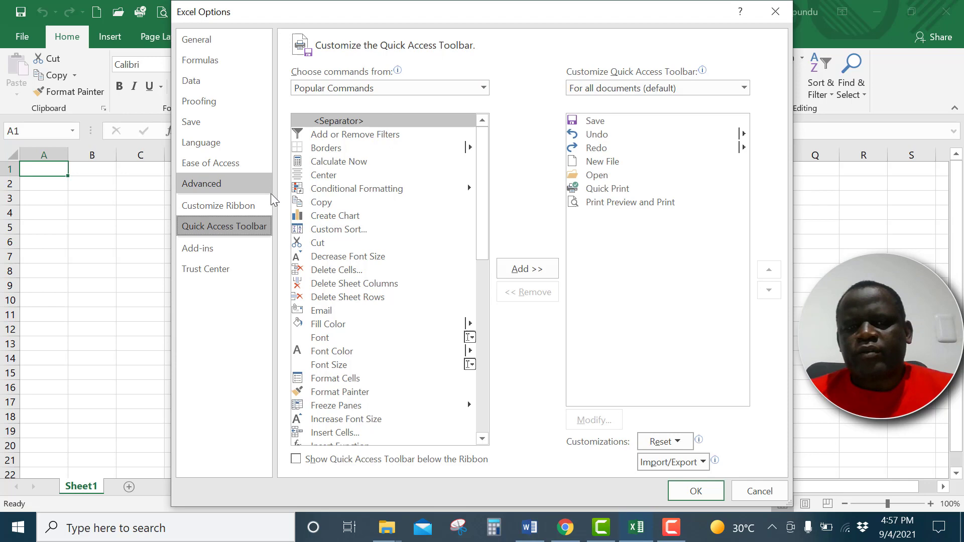
left_click(322, 149)
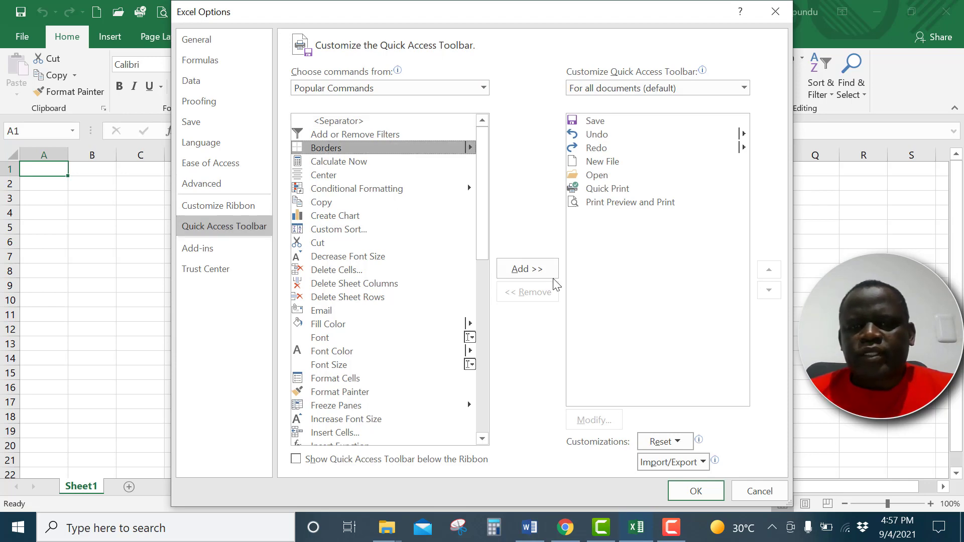
left_click(526, 269)
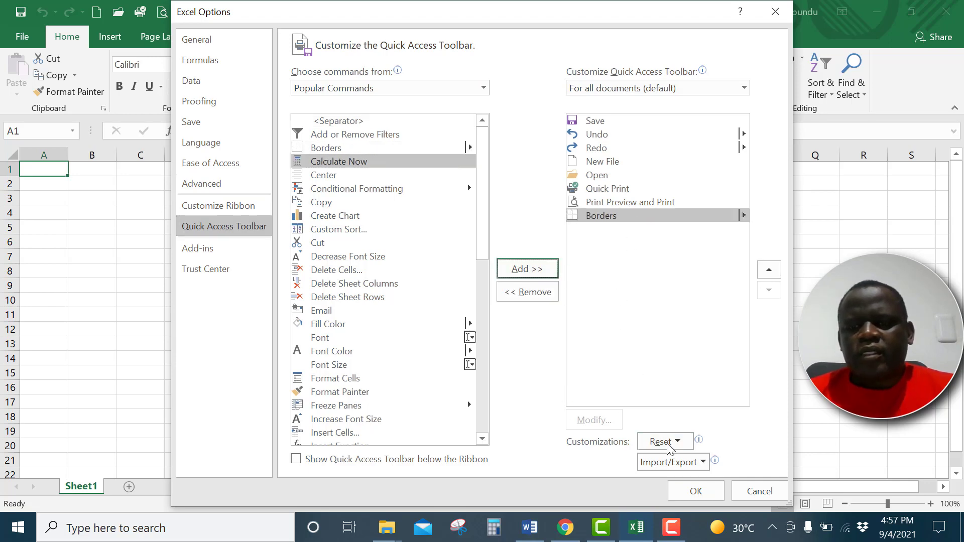
left_click(676, 485)
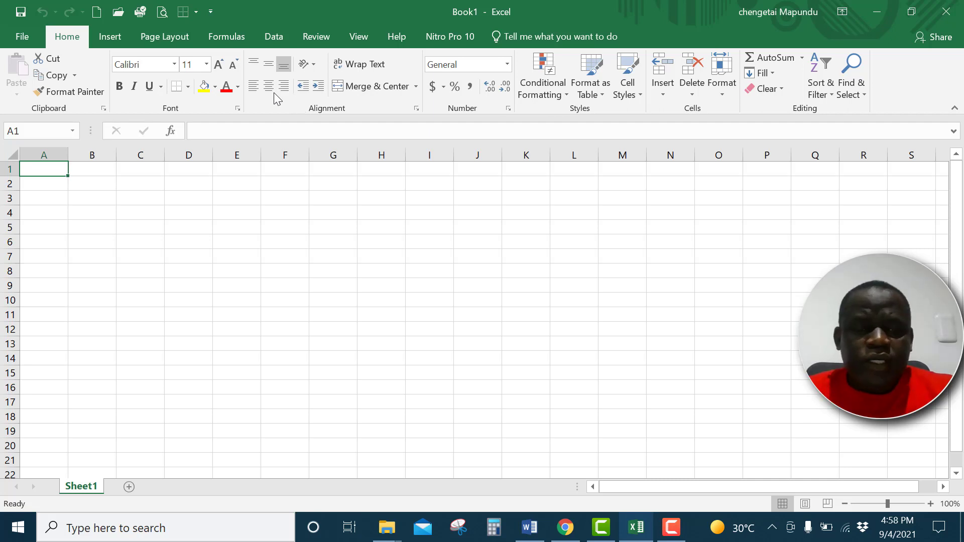
left_click(210, 11)
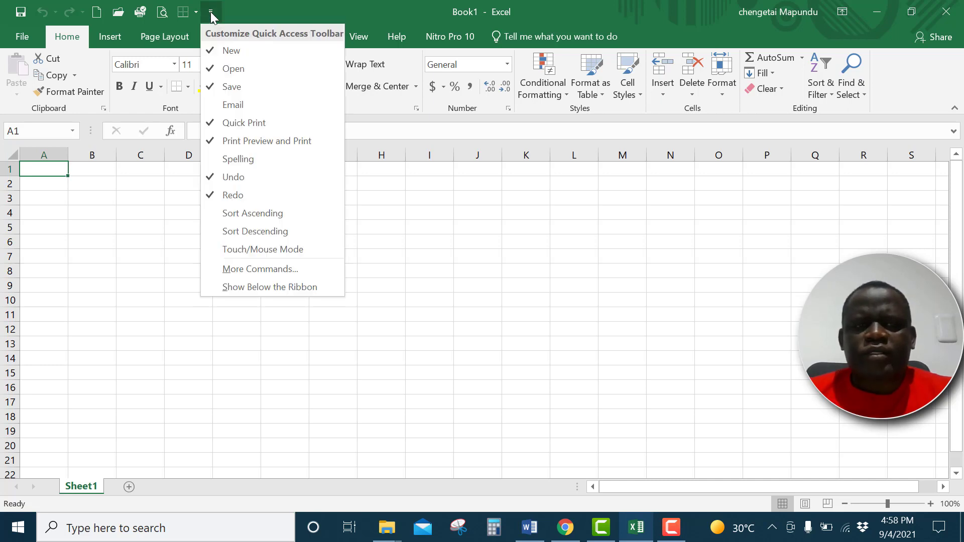
left_click(264, 287)
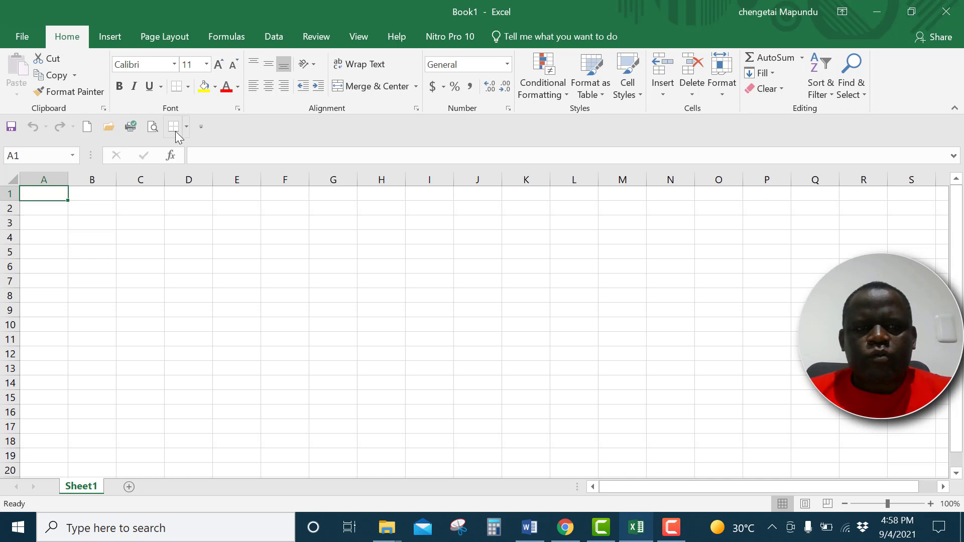
left_click(201, 127)
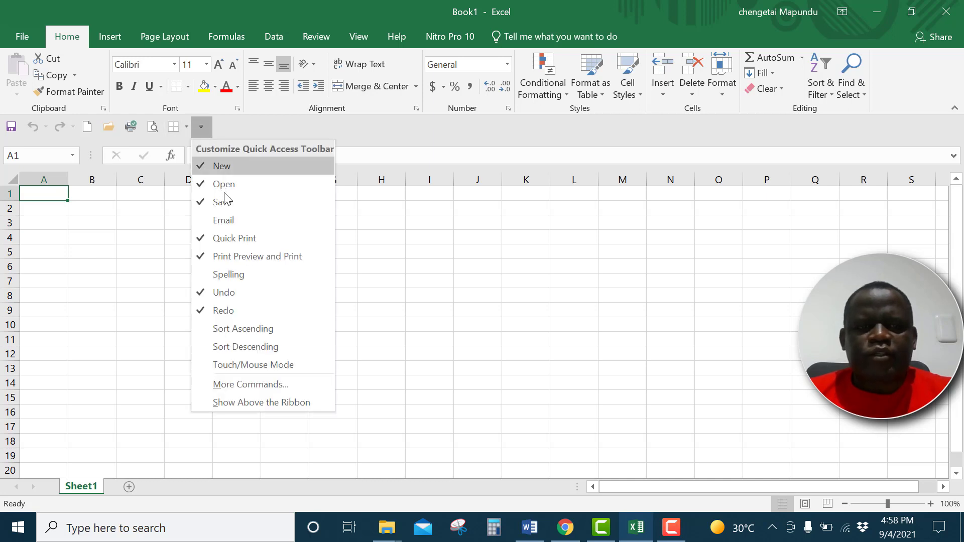
left_click(261, 404)
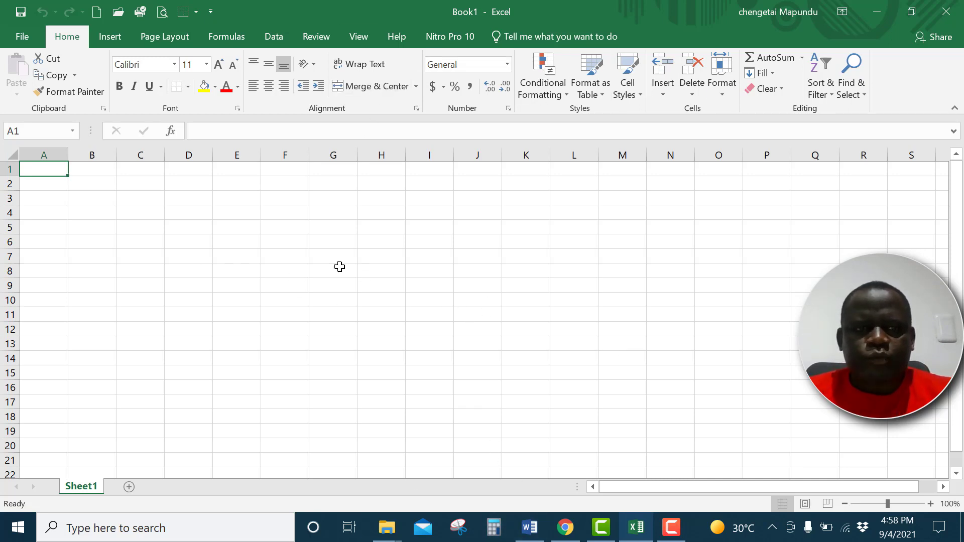
Collapse the ribbon to tab names and move the quick access toolbar below the ribbon
left_click(955, 108)
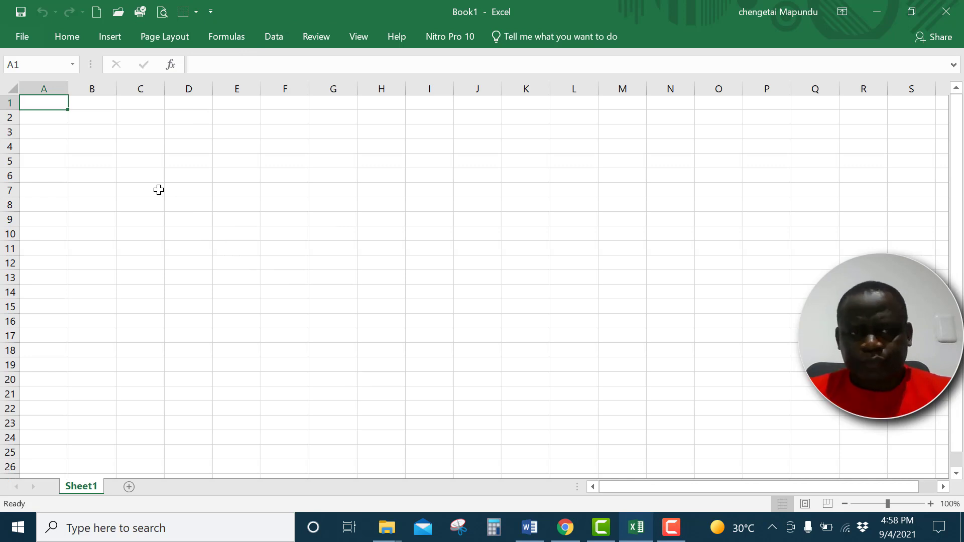
left_click(211, 11)
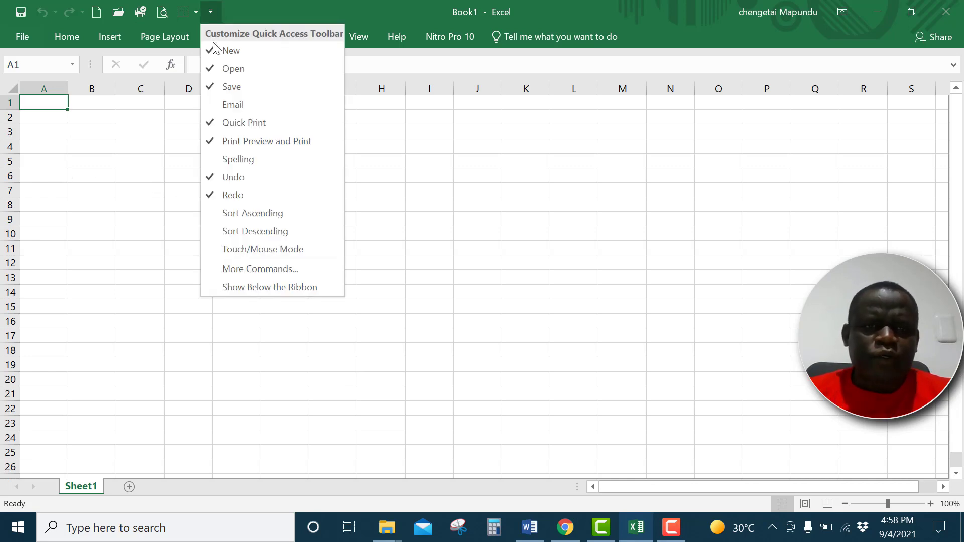
left_click(246, 289)
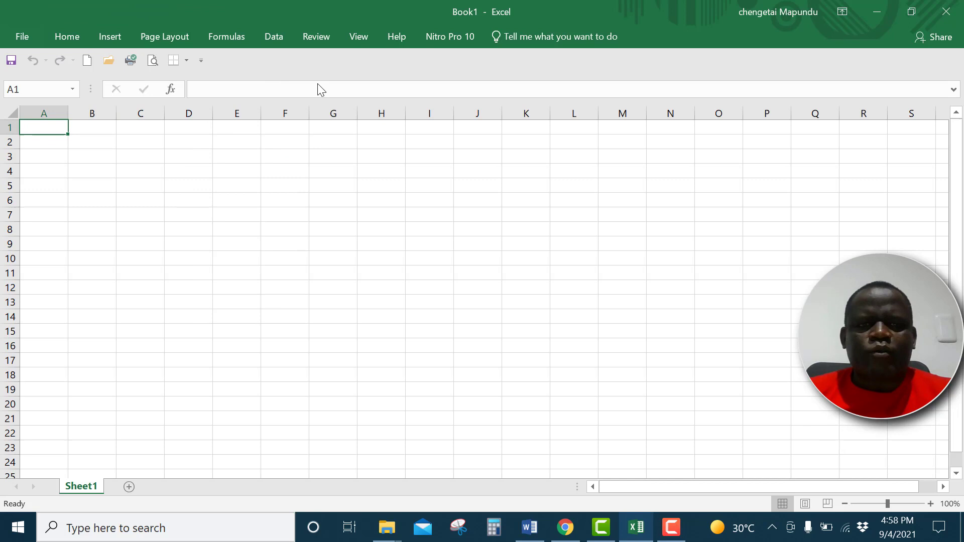
left_click(201, 61)
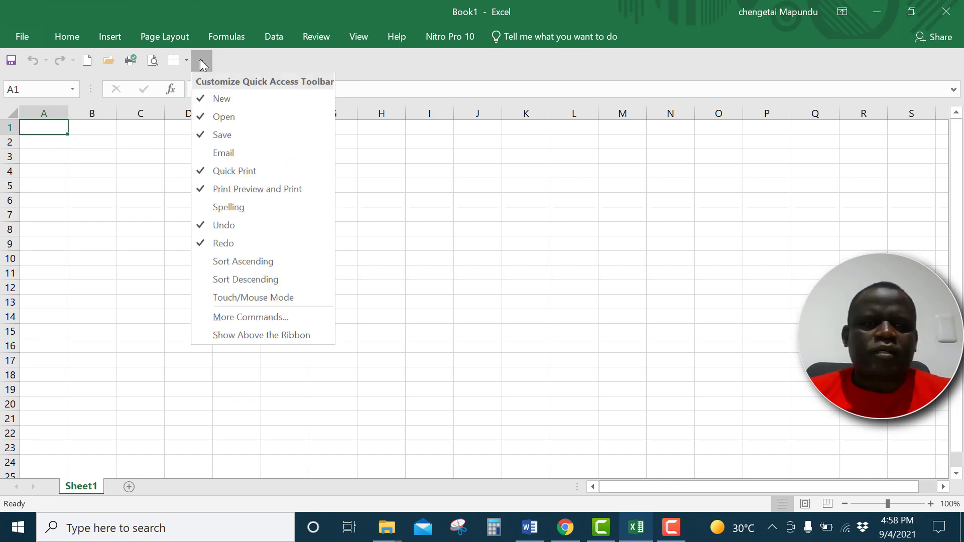
Move the quick access toolbar above the ribbon, preview Insert, then pin the ribbon open
left_click(252, 336)
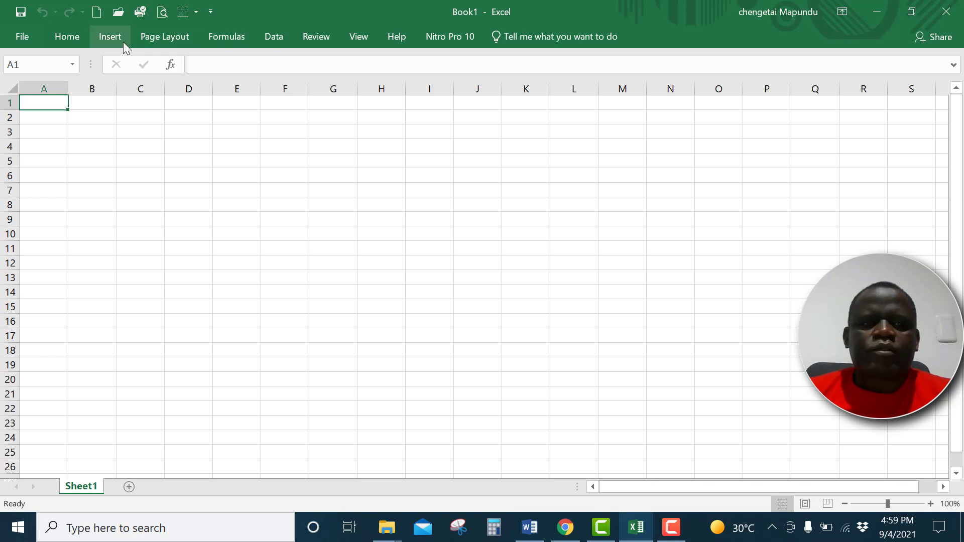
left_click(105, 37)
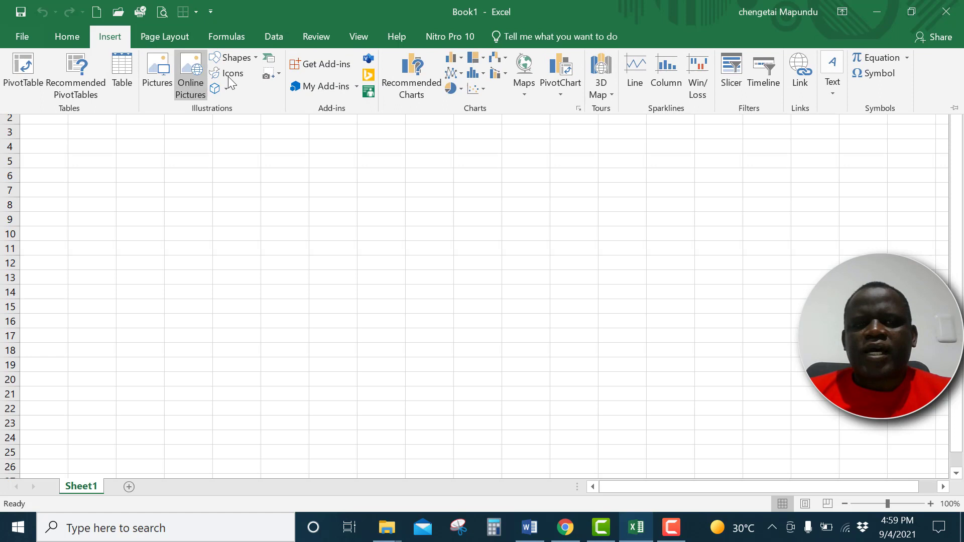
left_click(354, 283)
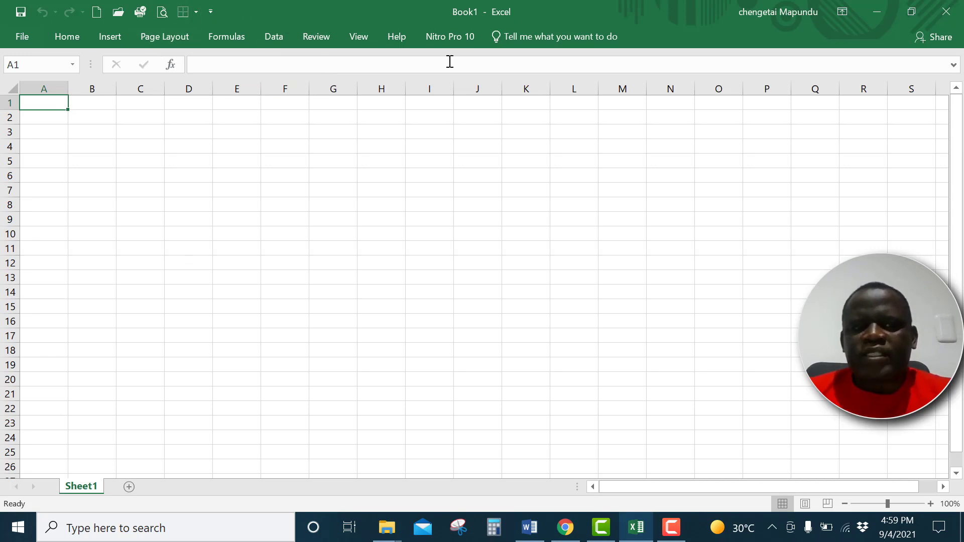
double_click(70, 37)
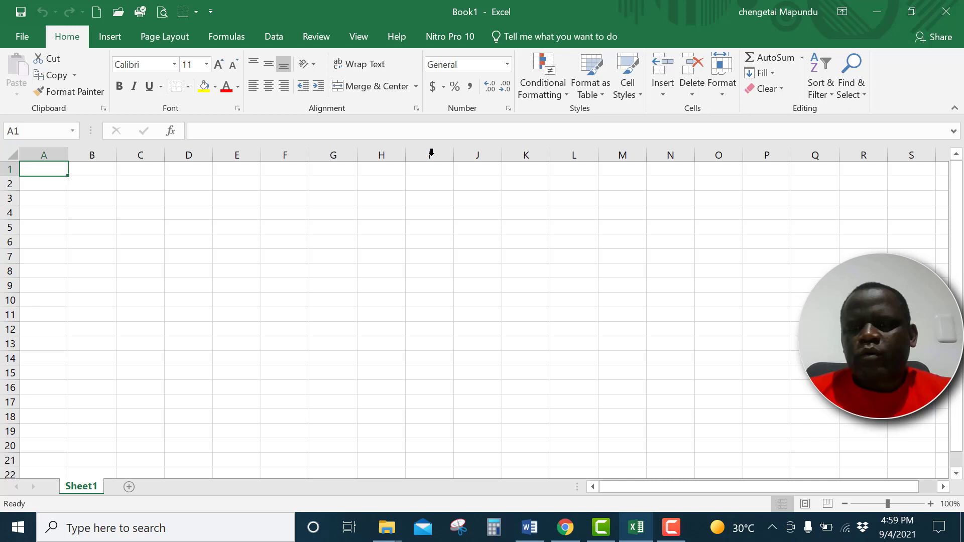
left_click(955, 108)
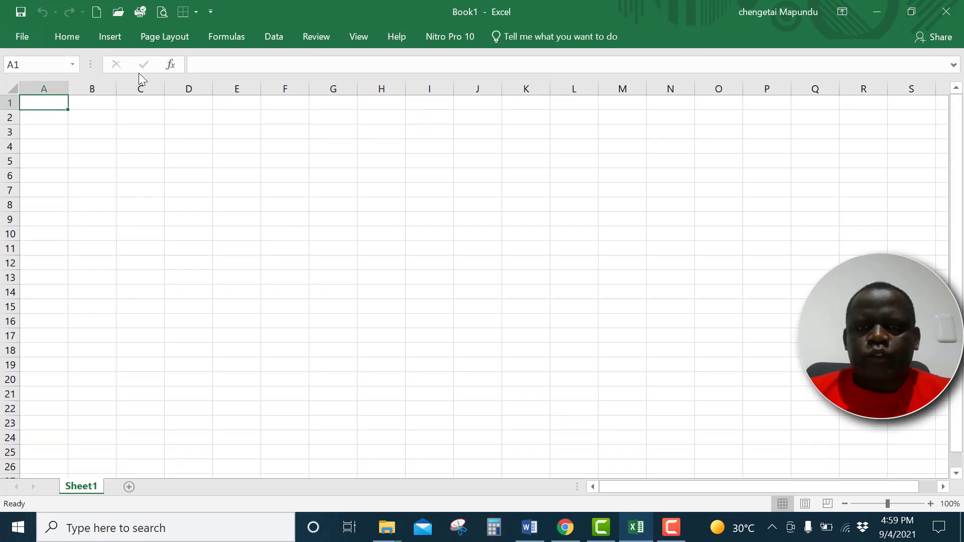
left_click(67, 36)
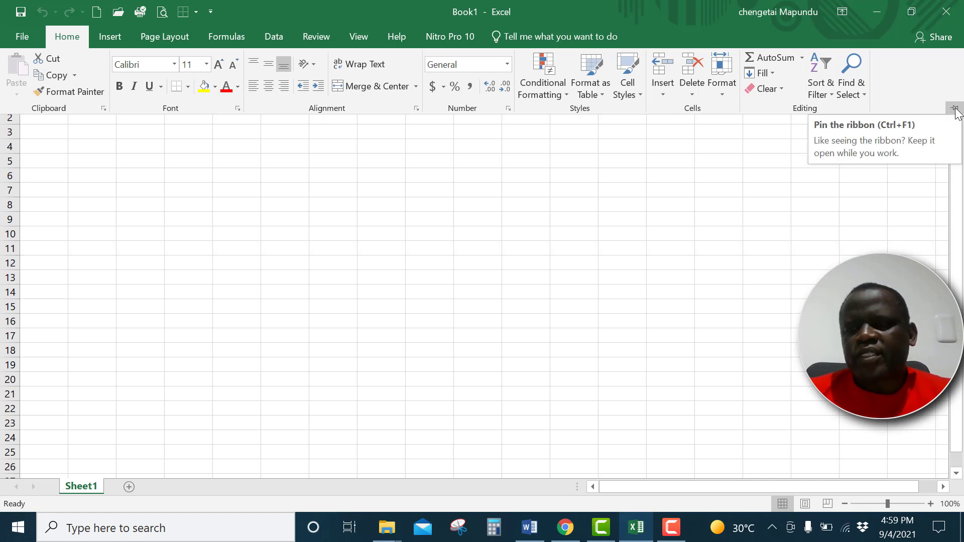
left_click(955, 109)
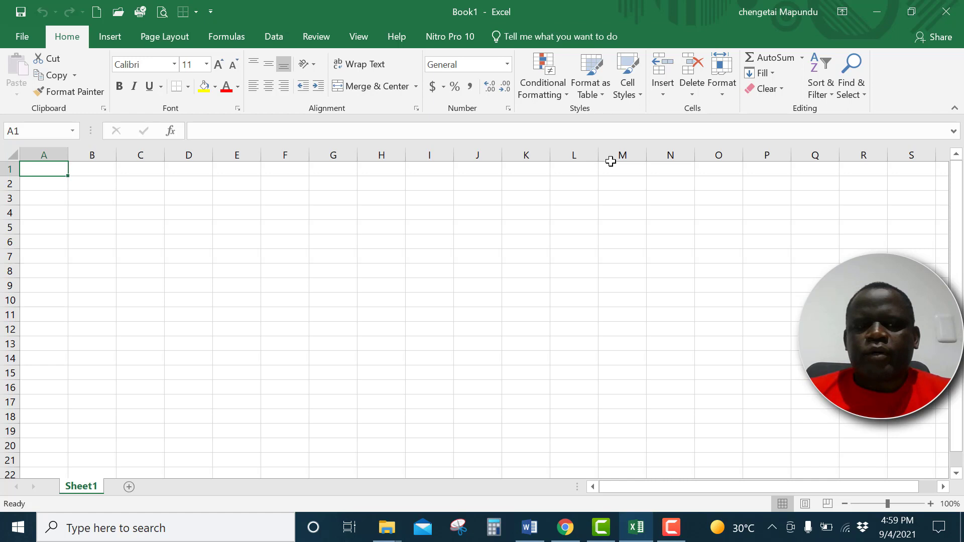
left_click(954, 108)
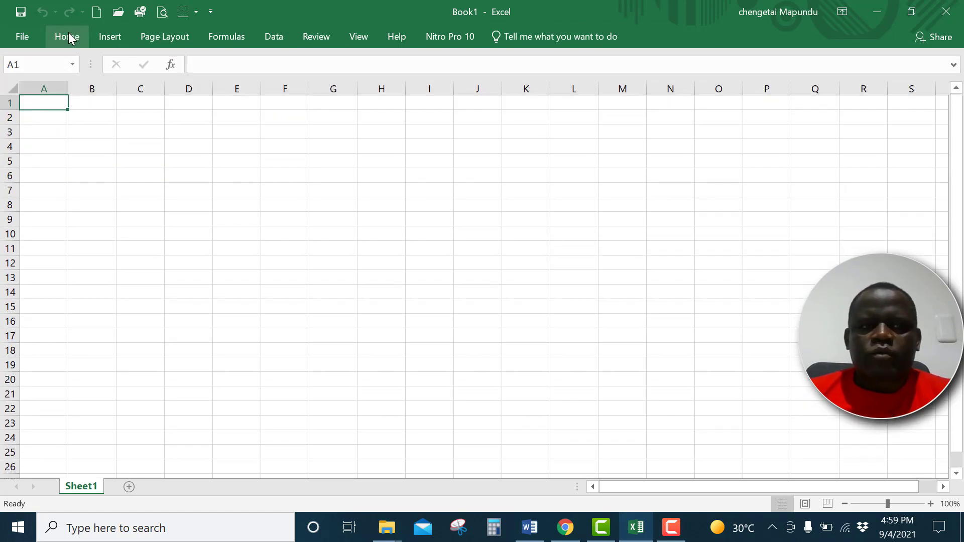
left_click(71, 38)
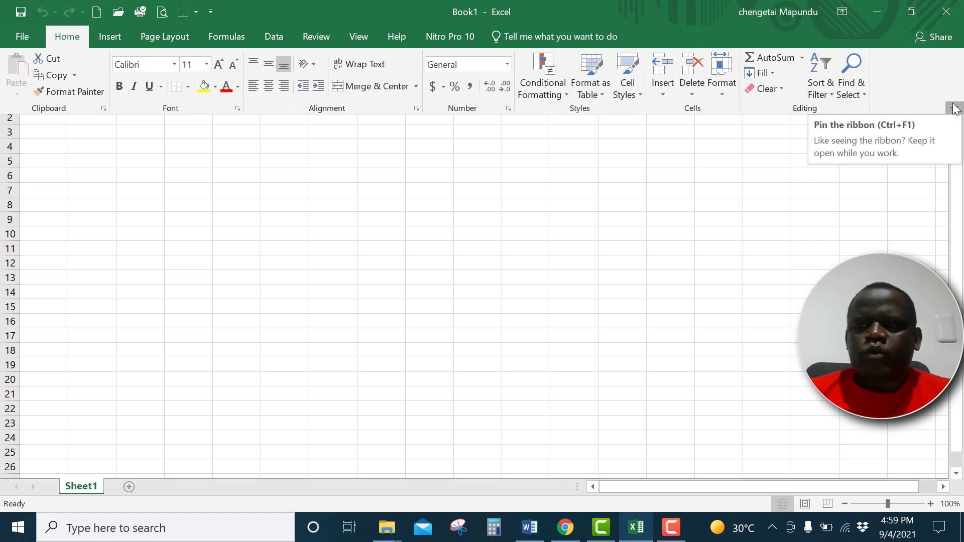
left_click(955, 109)
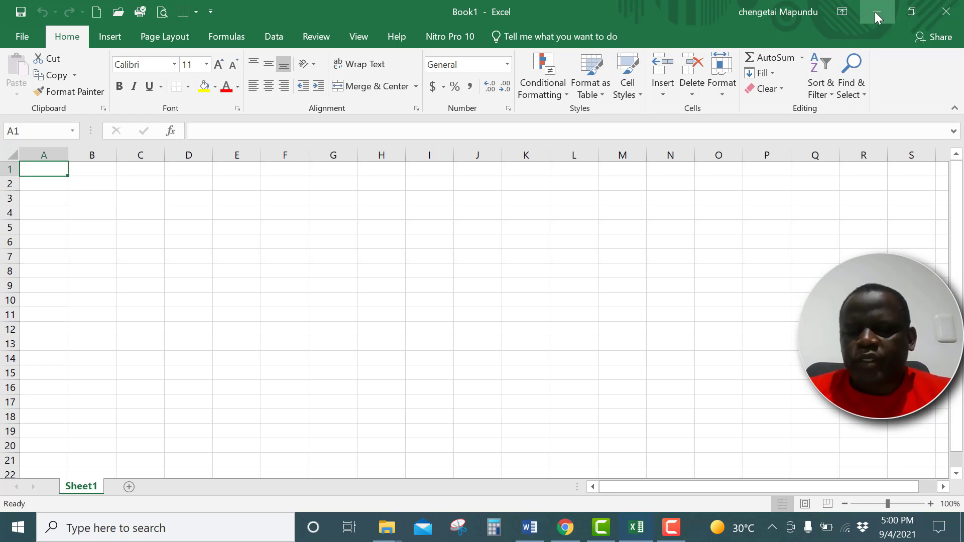
Restore the Excel window down, then maximize it to fill the screen
left_click(913, 12)
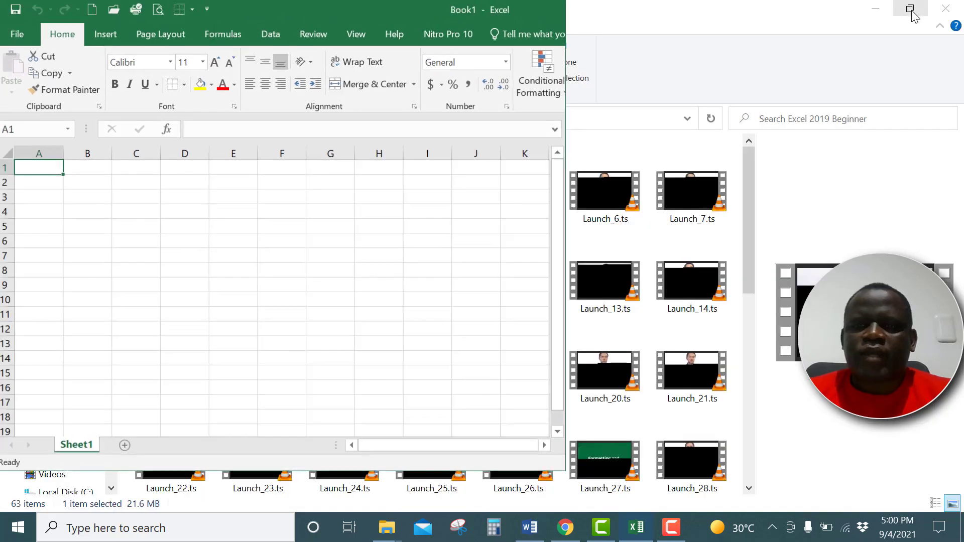
left_click(516, 12)
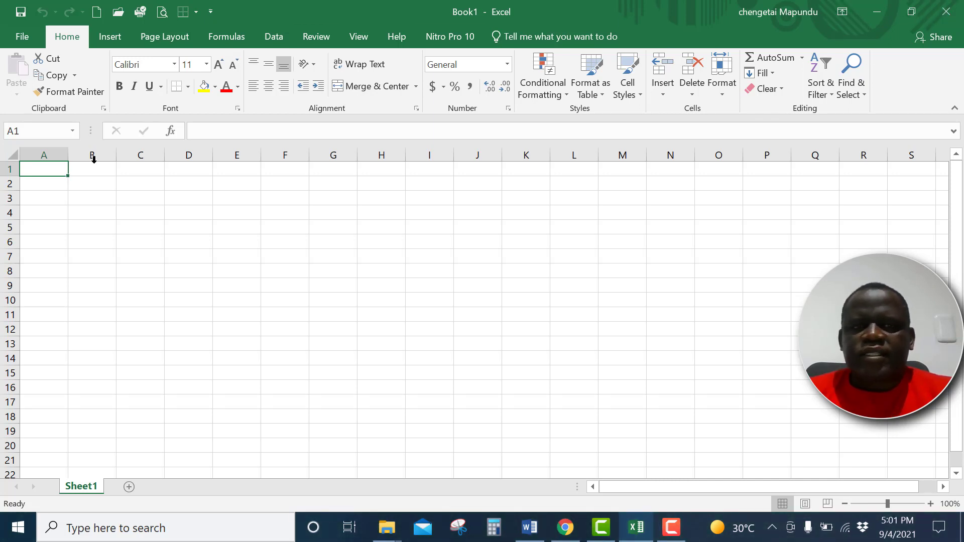
Remove Borders, Print Preview, Quick Print, Open and New from the quick access toolbar
right_click(194, 11)
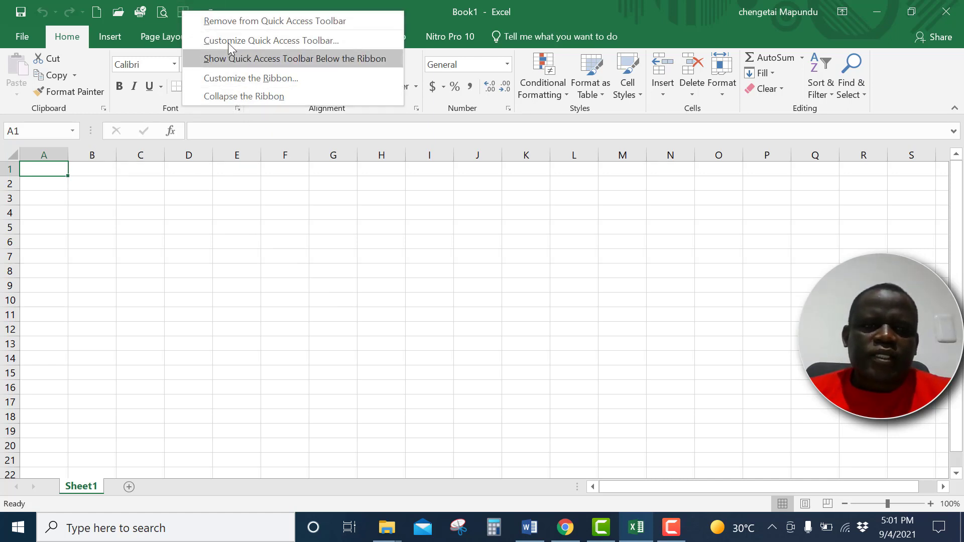
left_click(228, 20)
right_click(158, 9)
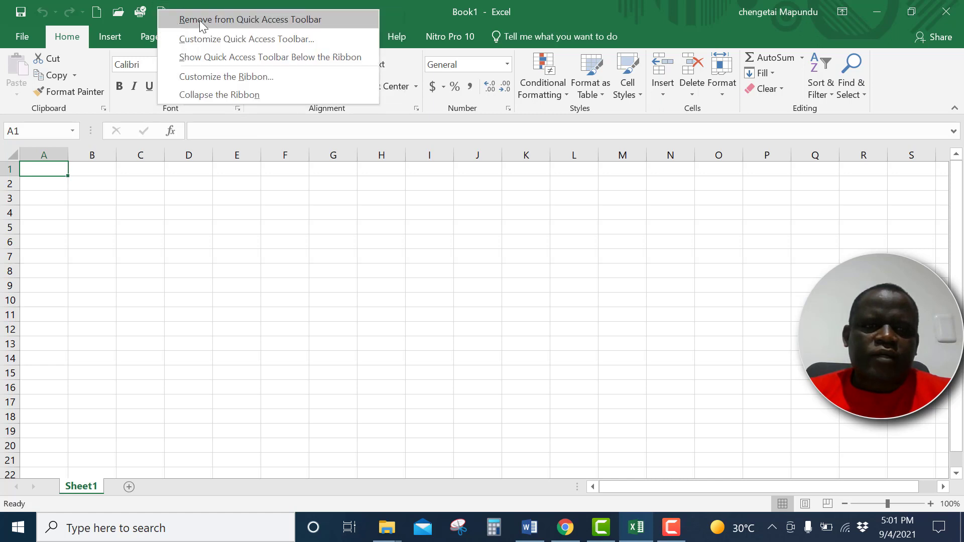
left_click(200, 20)
right_click(143, 10)
left_click(185, 18)
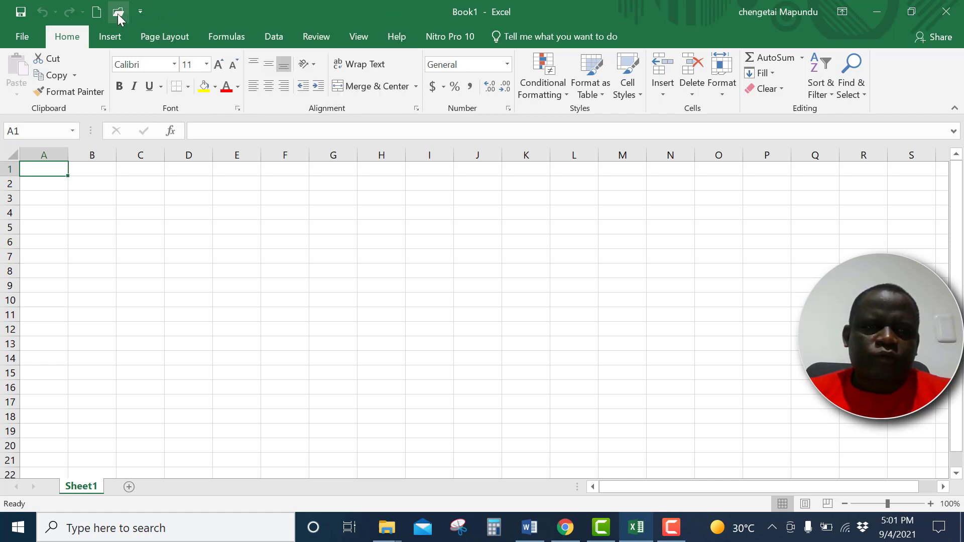
right_click(118, 12)
left_click(142, 24)
right_click(99, 13)
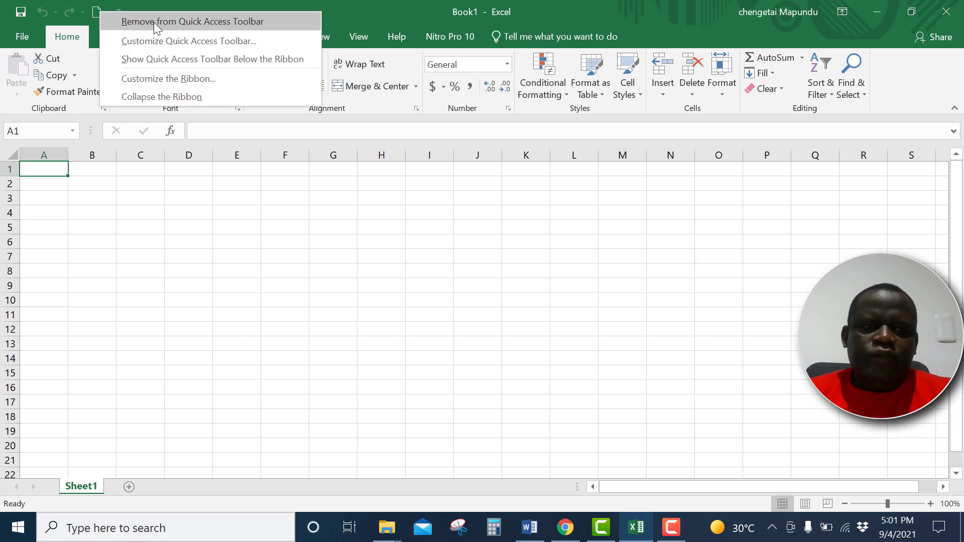
left_click(133, 21)
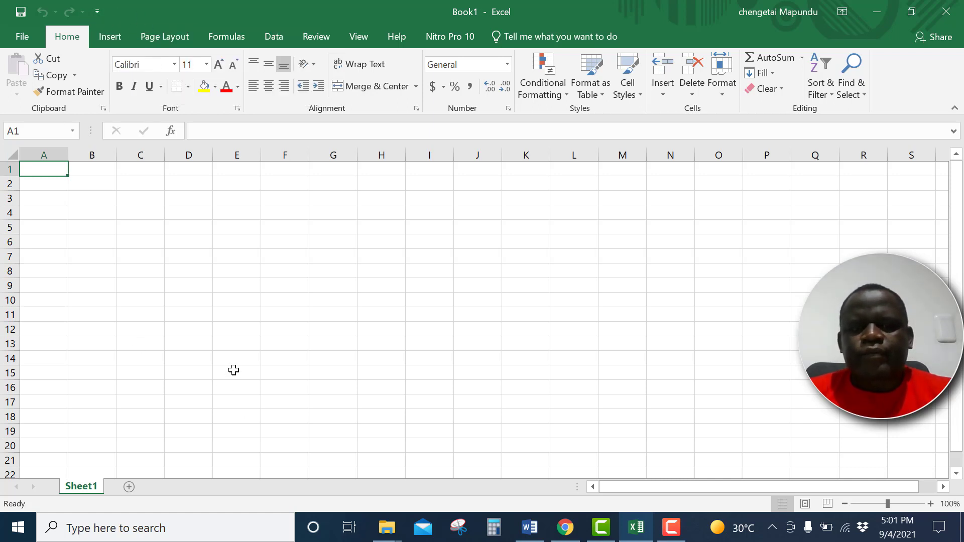